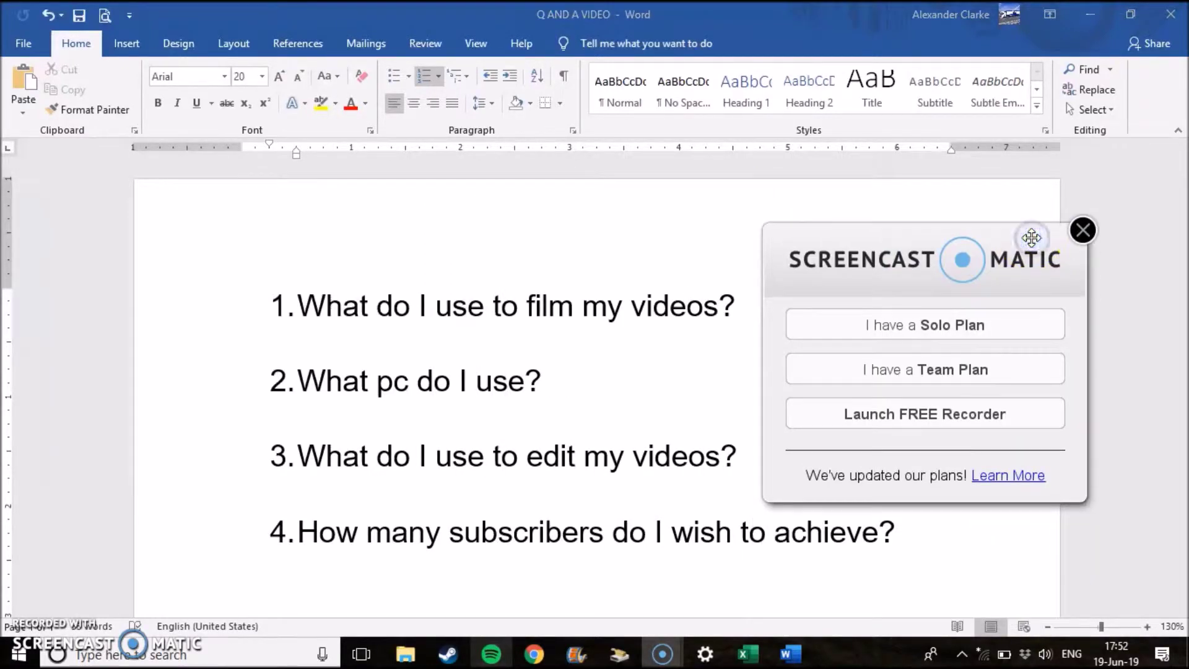
# Step: Dismiss the recorder popup and add a blank unnumbered line under question 1
pyautogui.click(1082, 230)
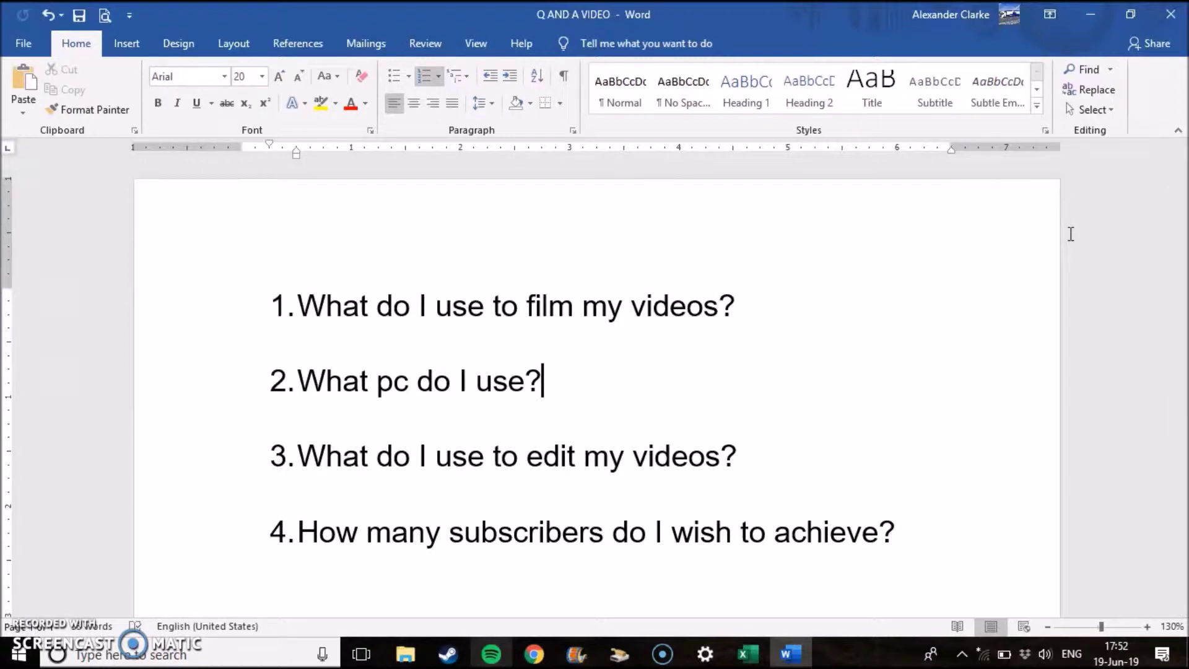
pyautogui.click(780, 308)
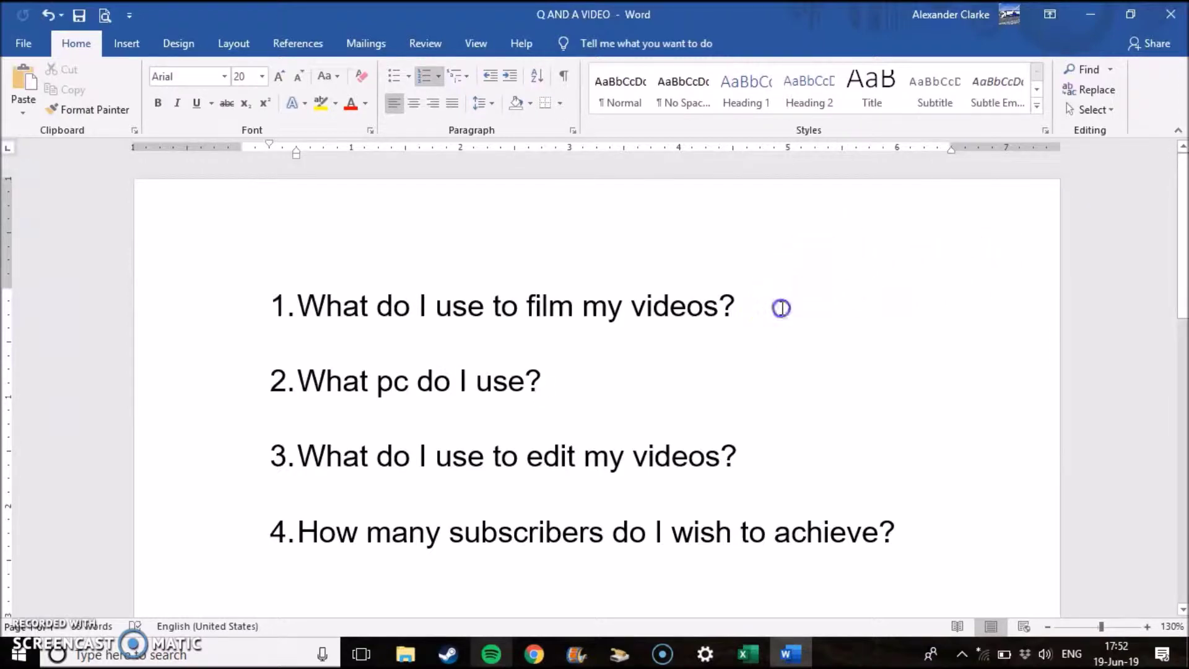
pyautogui.press('Return')
pyautogui.press('BackSpace')
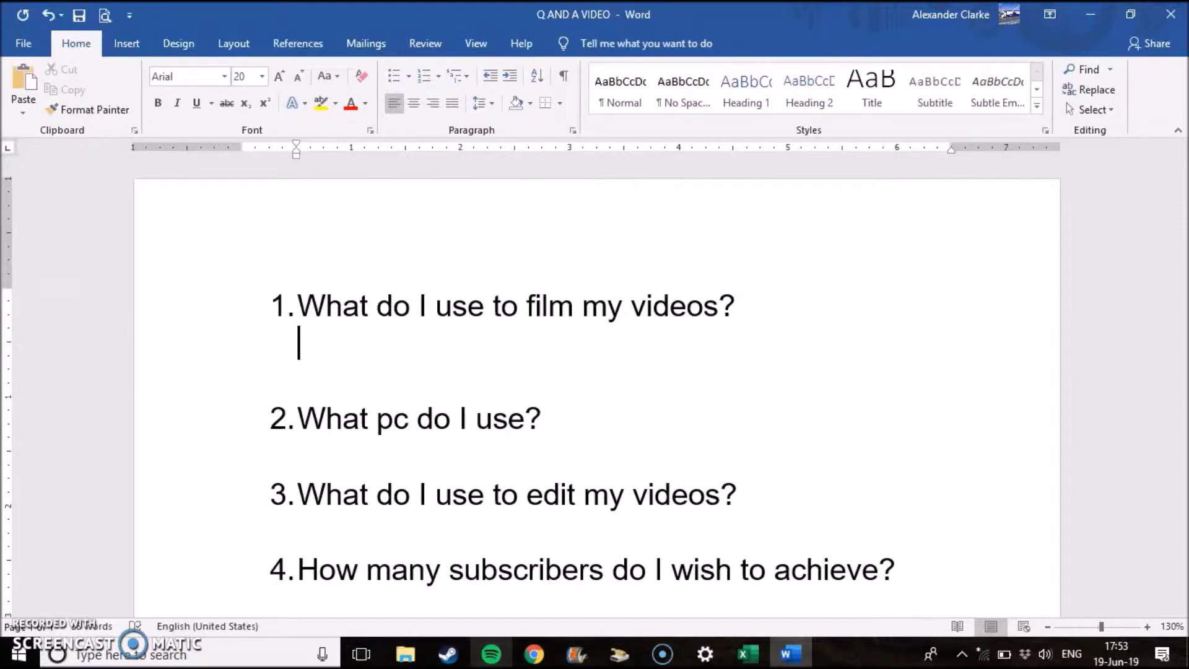
pyautogui.write('S')
pyautogui.write('creenca')
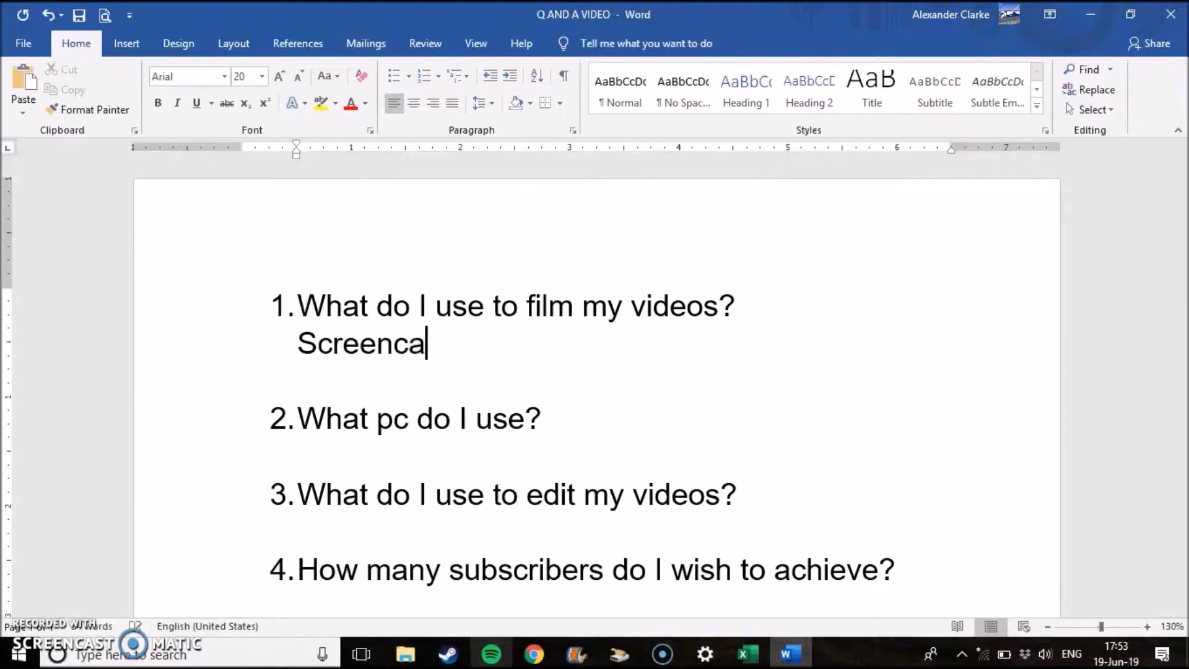
pyautogui.write('st o ')
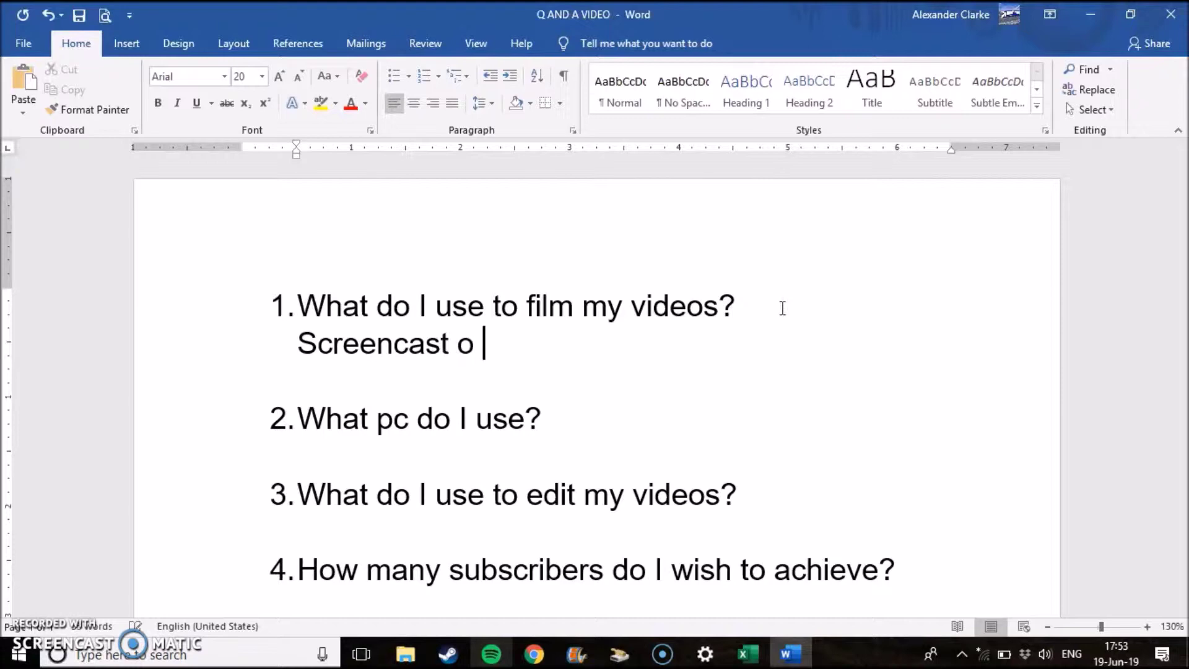
pyautogui.write('Mact')
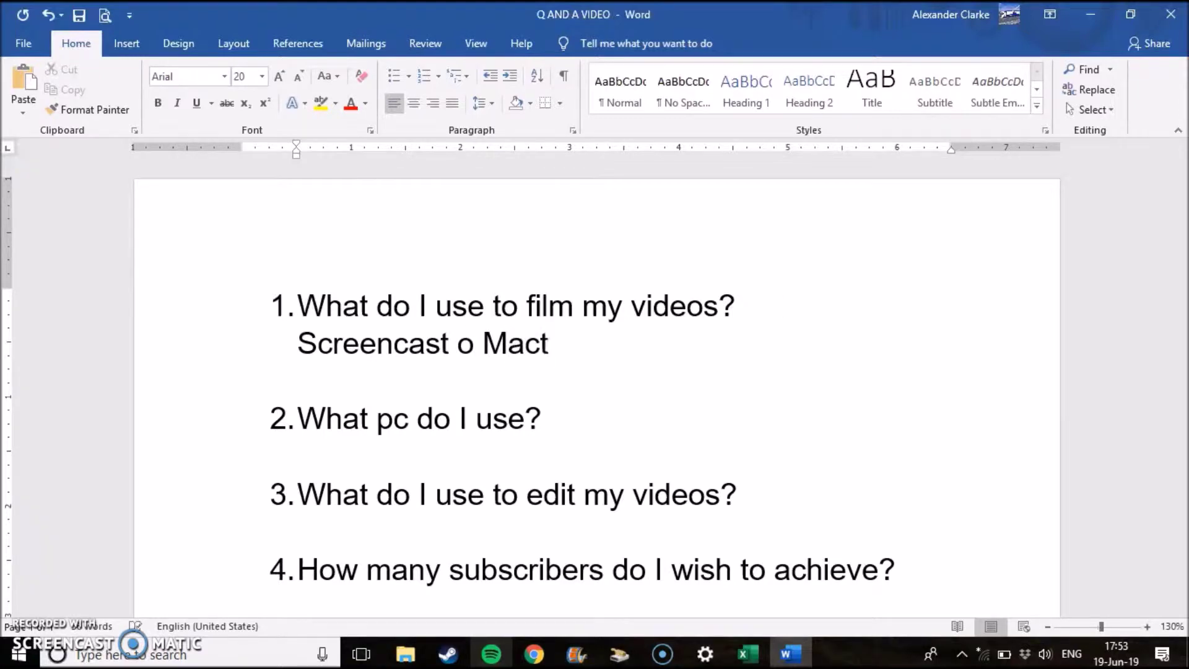
pyautogui.write('ic')
# Step: Write 'Screencast o Mactic' and 'J3' as two answer lines under question 1
pyautogui.press('Return')
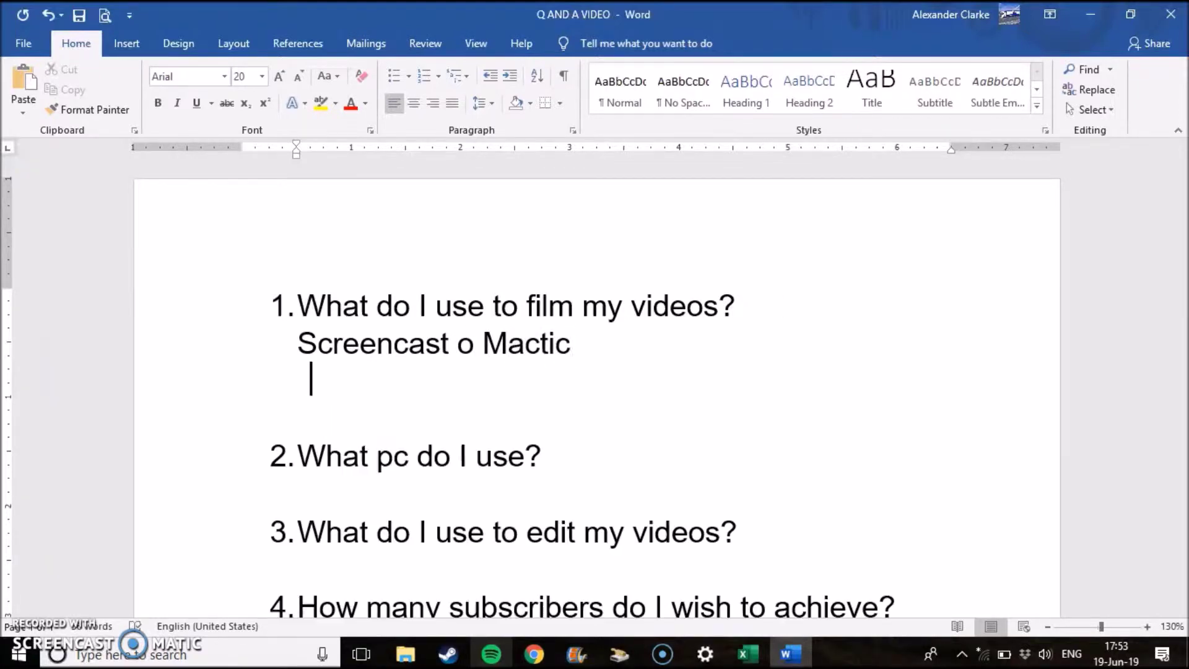
pyautogui.write('J')
pyautogui.hotkey('ctrl', 'End')
pyautogui.click(883, 230)
pyautogui.moveTo(1181, 393); pyautogui.dragTo(1182, 233)
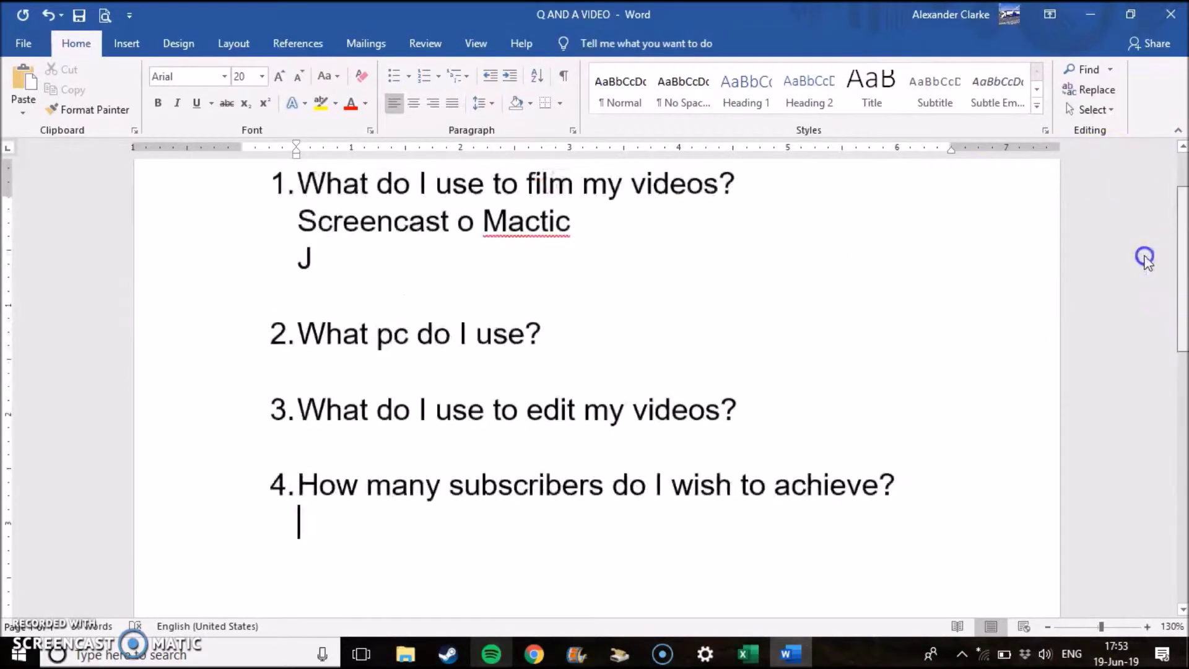
pyautogui.click(442, 388)
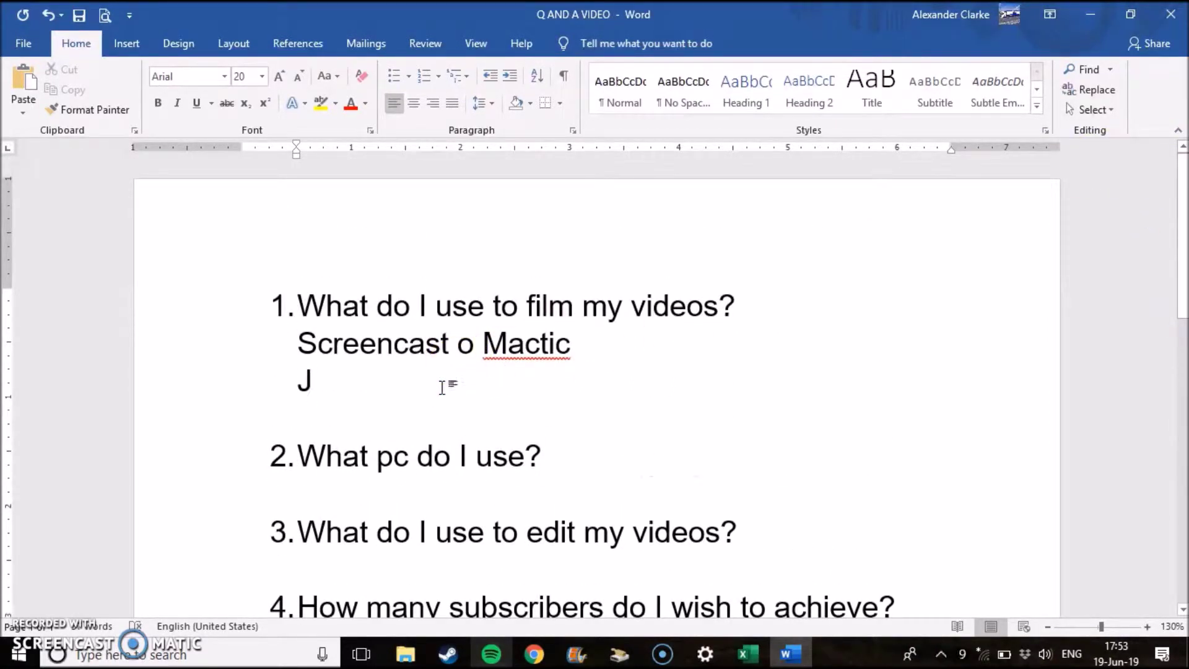
pyautogui.write('3')
pyautogui.click(573, 491)
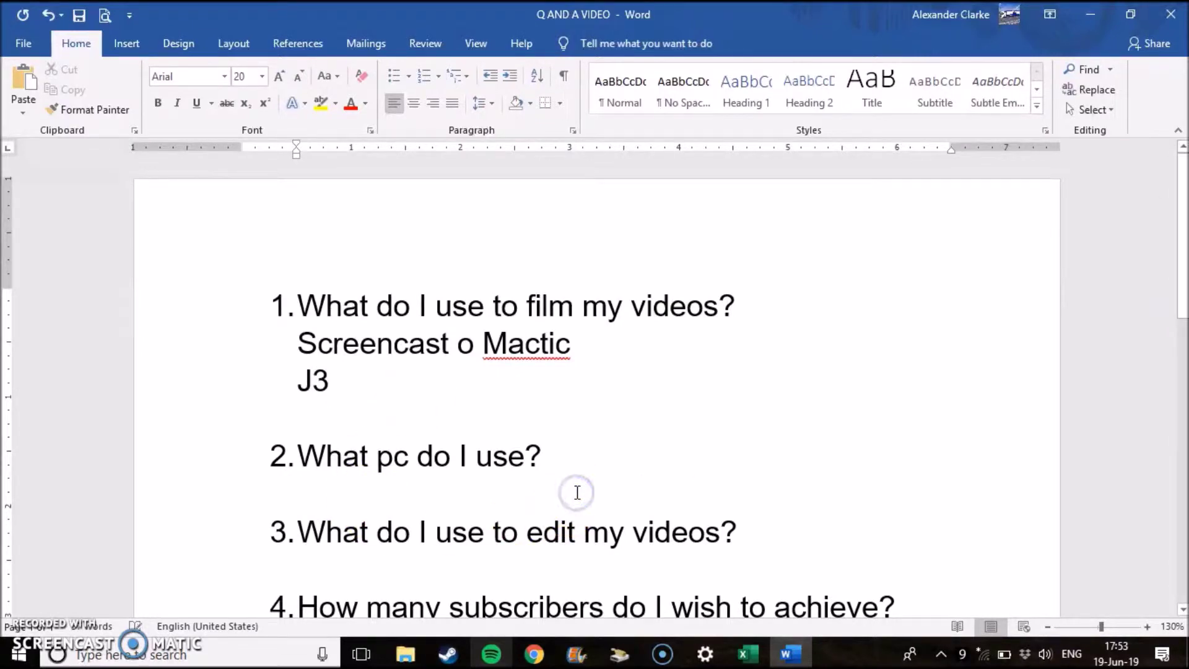
pyautogui.write('Dell Lp')
# Step: Fix a typo after 'Dell Laptop' and add a blank unnumbered line under question 3
pyautogui.press('BackSpace')
pyautogui.write('aptop')
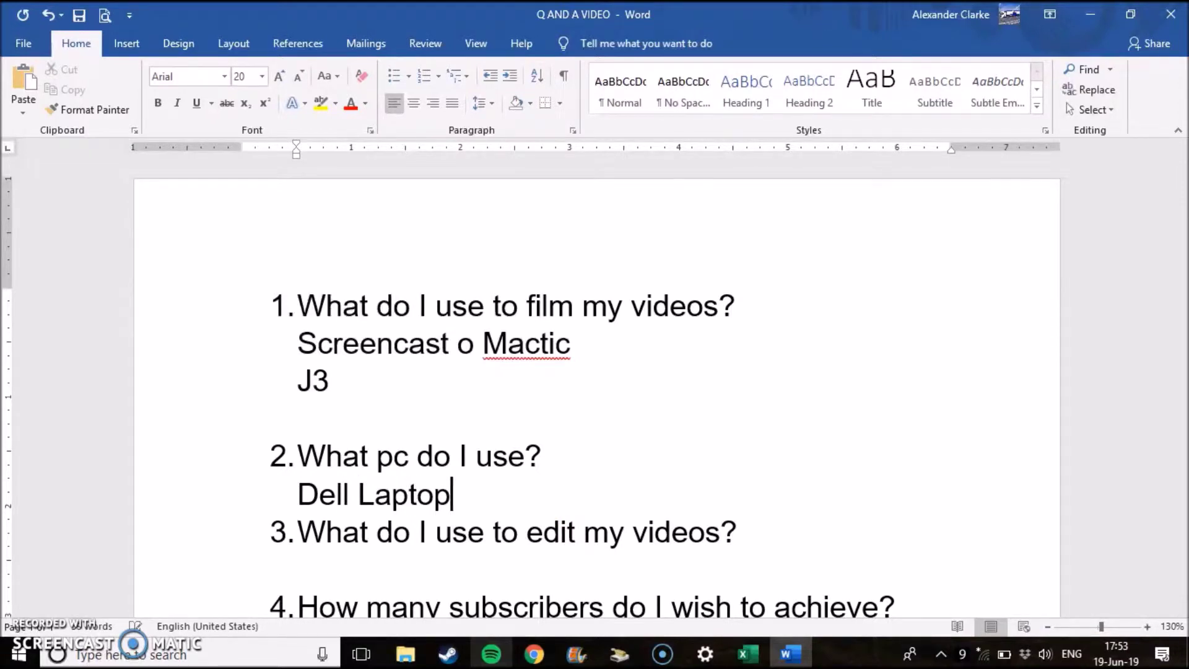
pyautogui.press('Return')
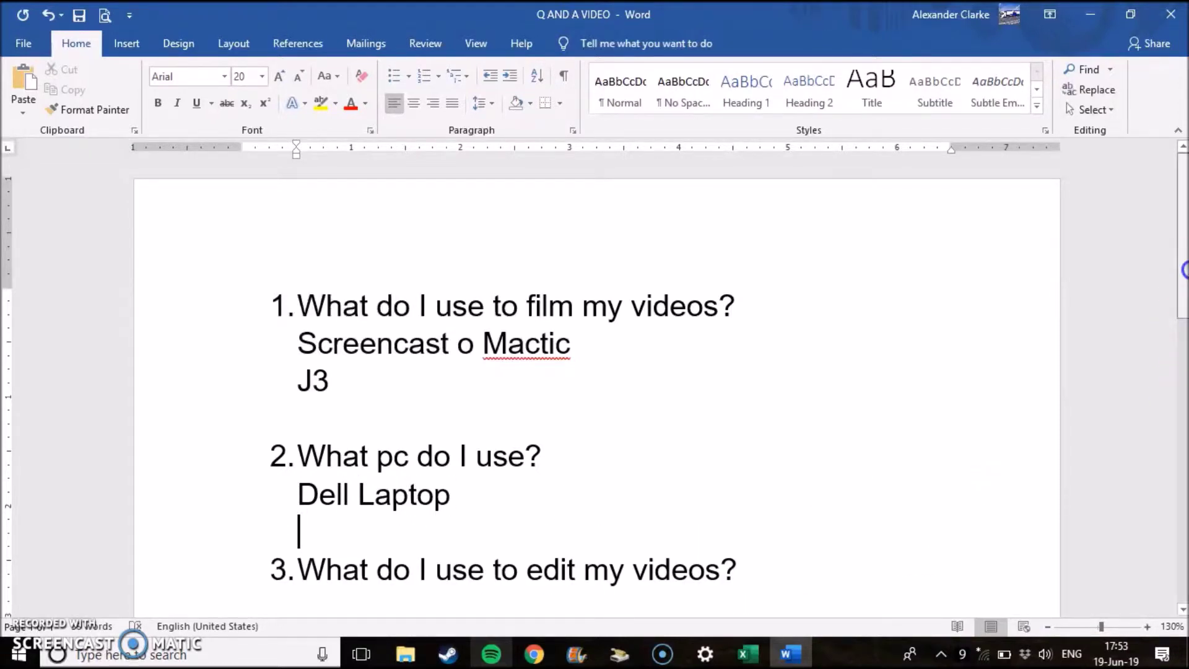
pyautogui.scroll(-3, 1182, 334)
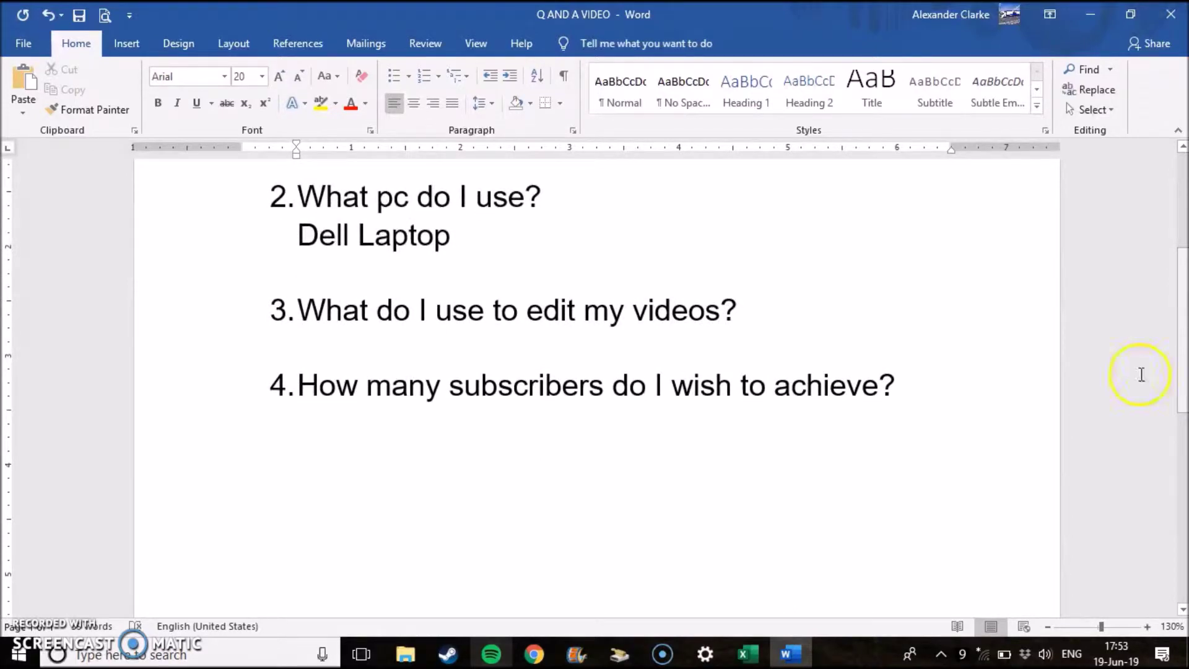
pyautogui.click(840, 331)
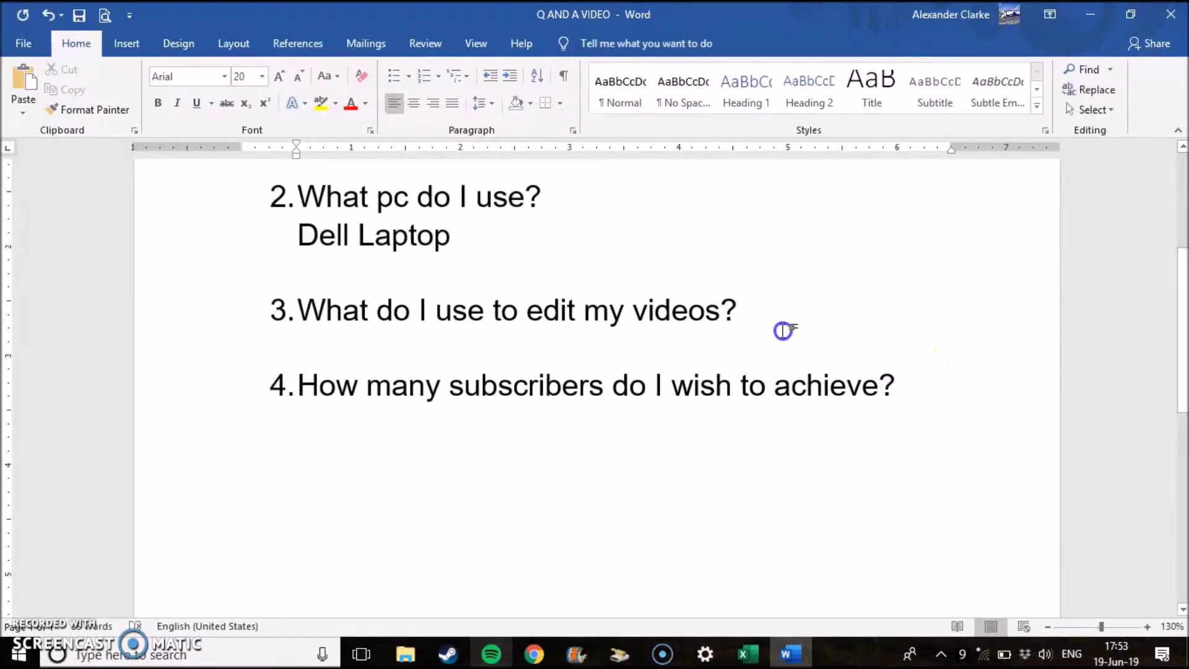
pyautogui.click(752, 309)
pyautogui.press('Return')
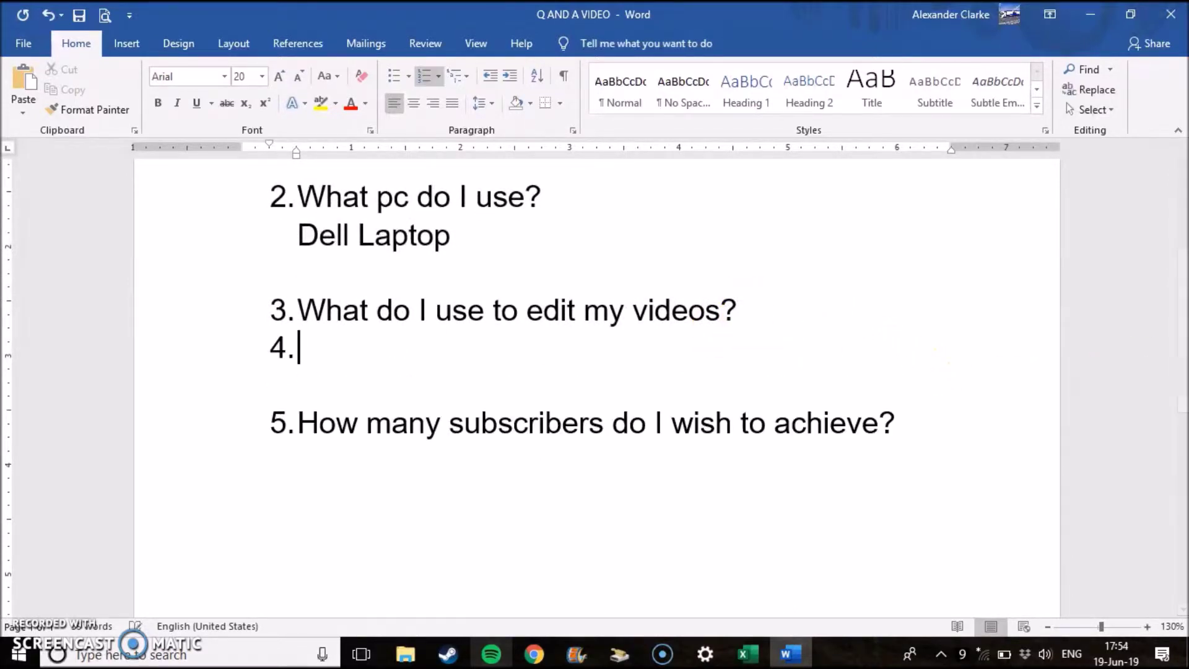
pyautogui.press('BackSpace')
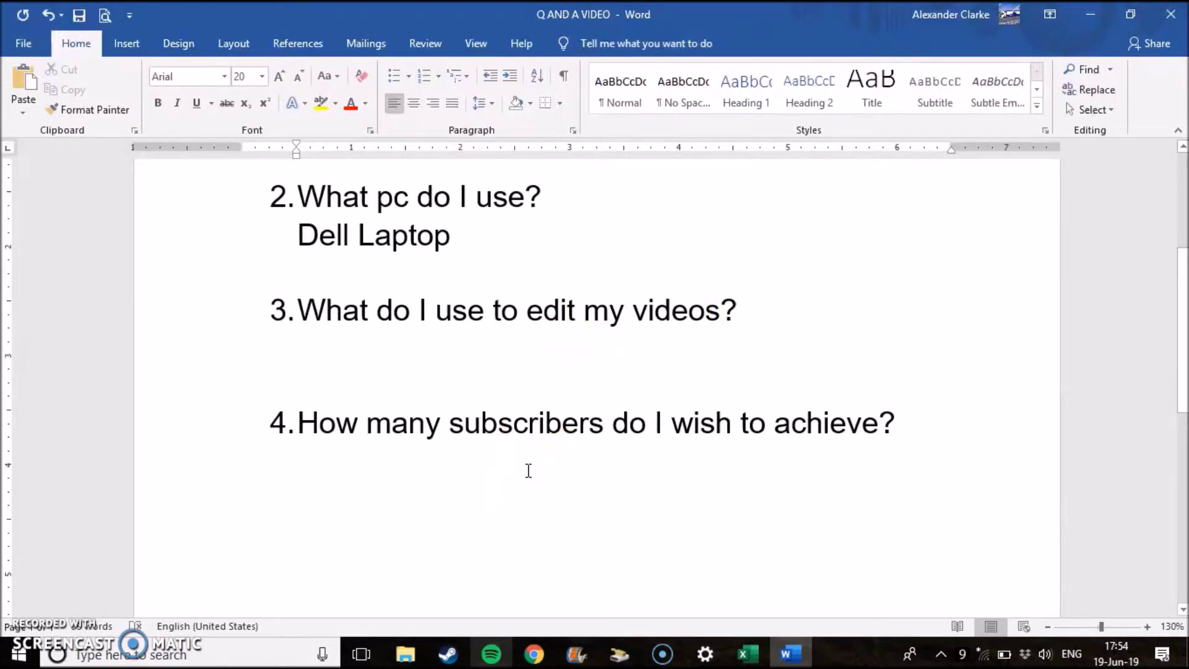
pyautogui.write('Win')
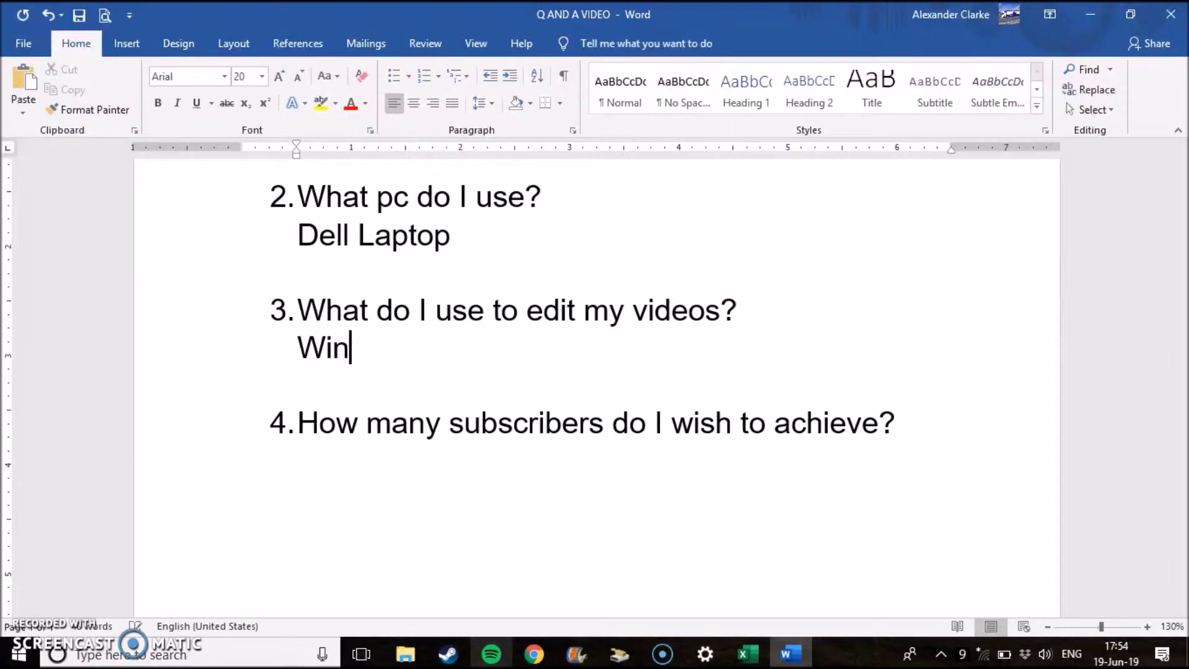
pyautogui.write('dows mov')
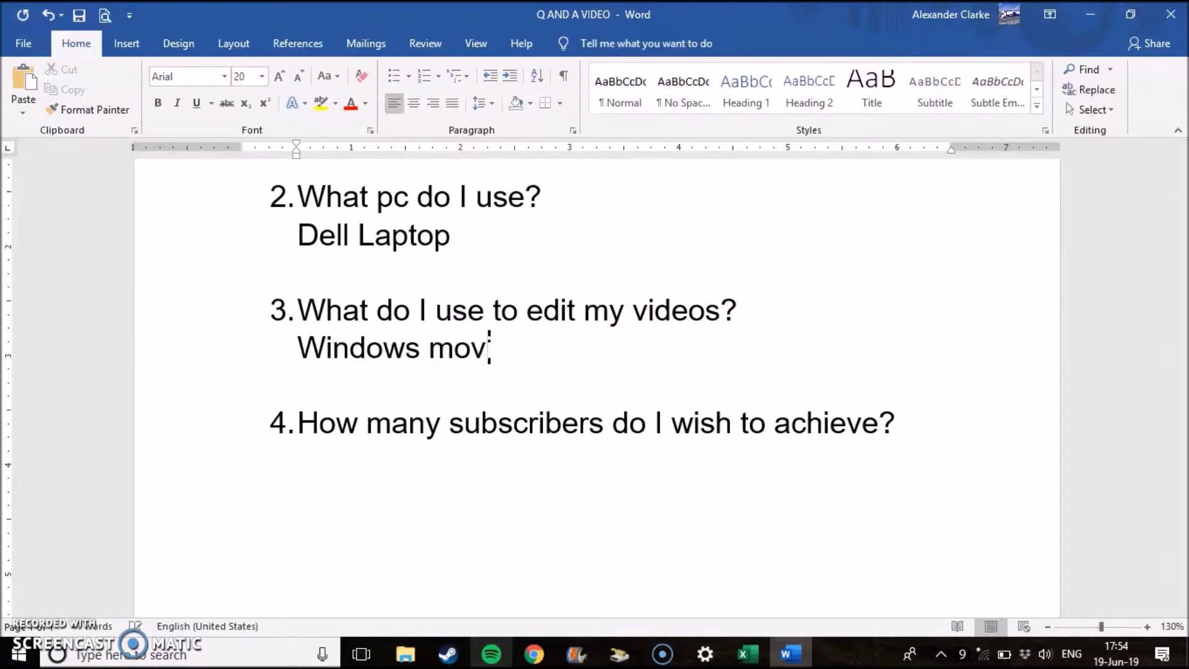
pyautogui.write('ie maker')
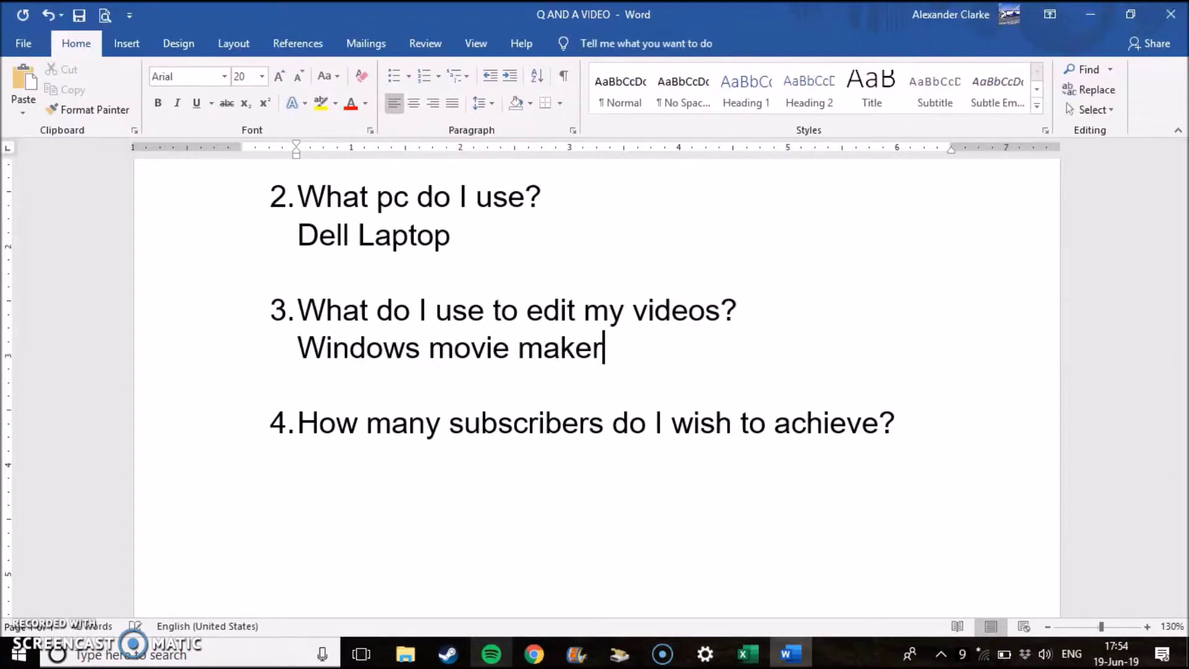
# Step: Answer question 3 with 'Windows movie maker', checking the name against the Movie Maker app
pyautogui.click(584, 656)
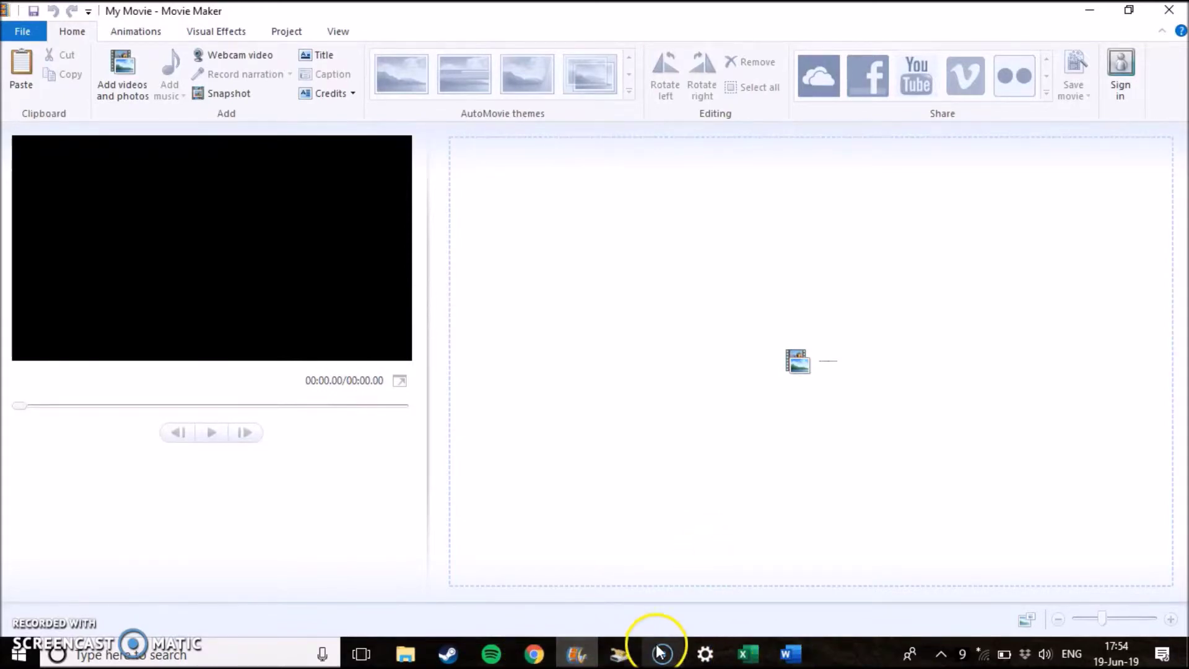
pyautogui.click(789, 654)
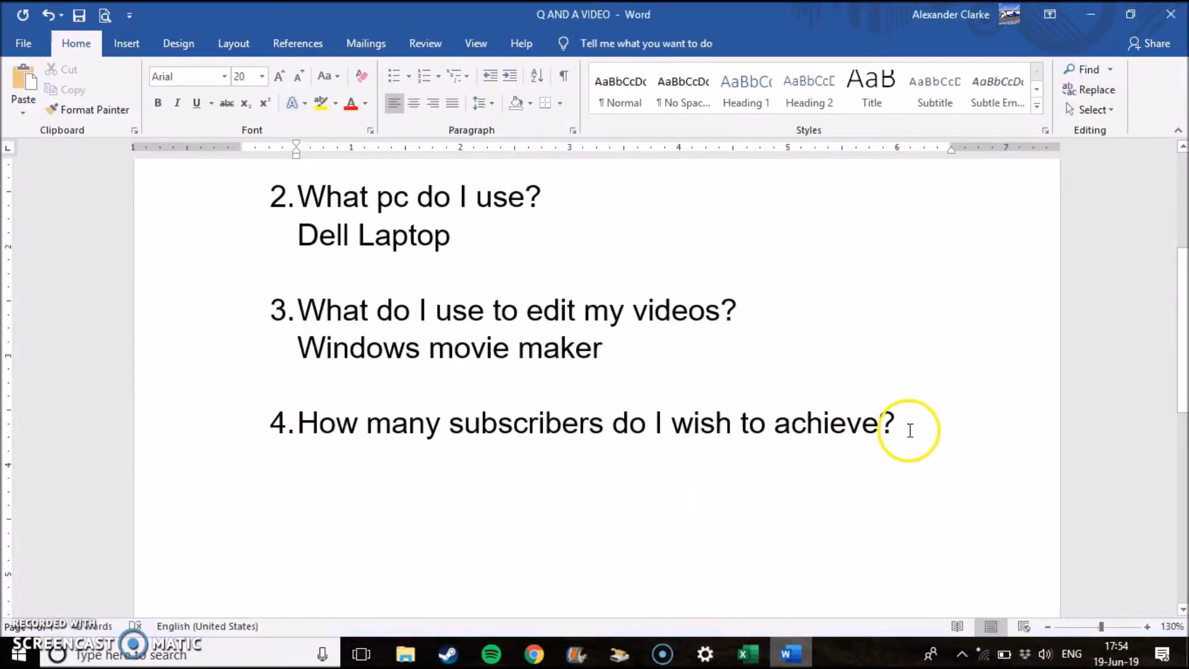
pyautogui.click(915, 431)
# Step: Add a blank line under question 4 and remove its automatic number 5
pyautogui.press('Return')
pyautogui.press('BackSpace')
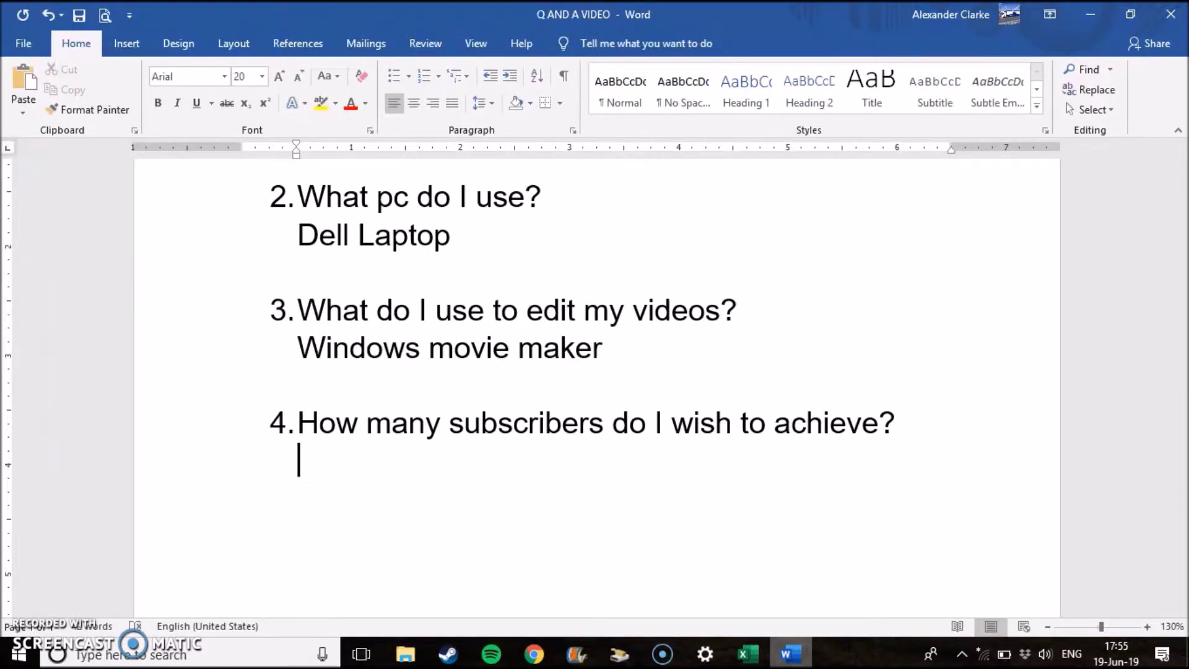
pyautogui.write('mp')
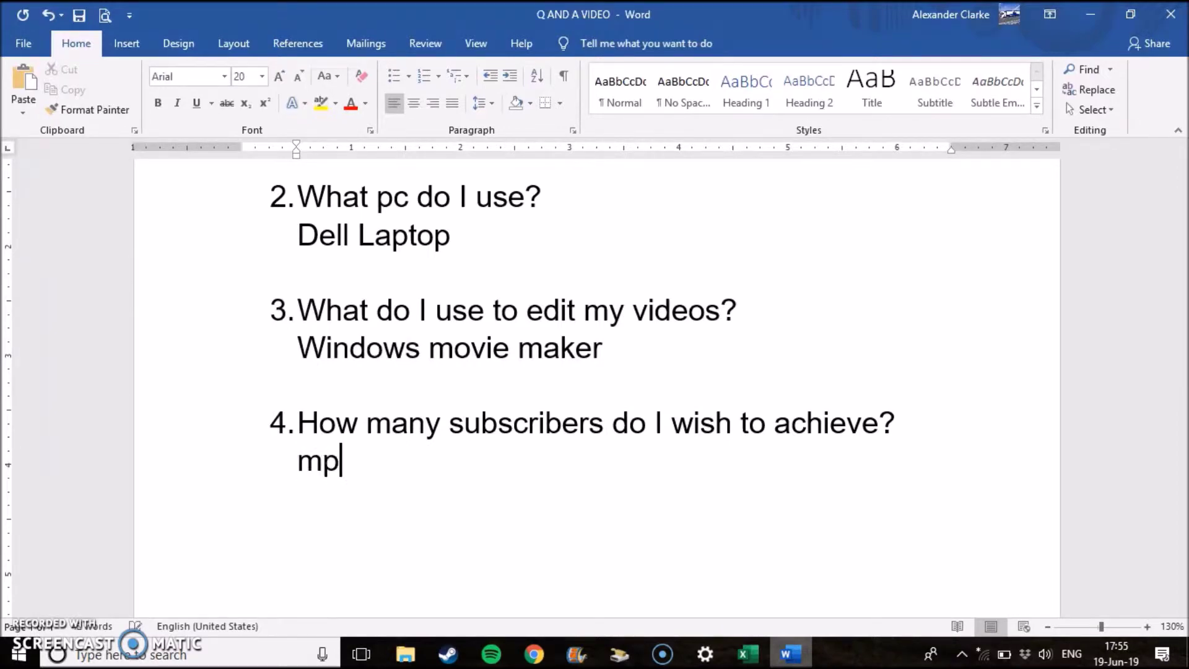
# Step: Type 'More than 100 000 subscribers' under question 4, correcting typos along the way
pyautogui.press('BackSpace')
pyautogui.write('ore ')
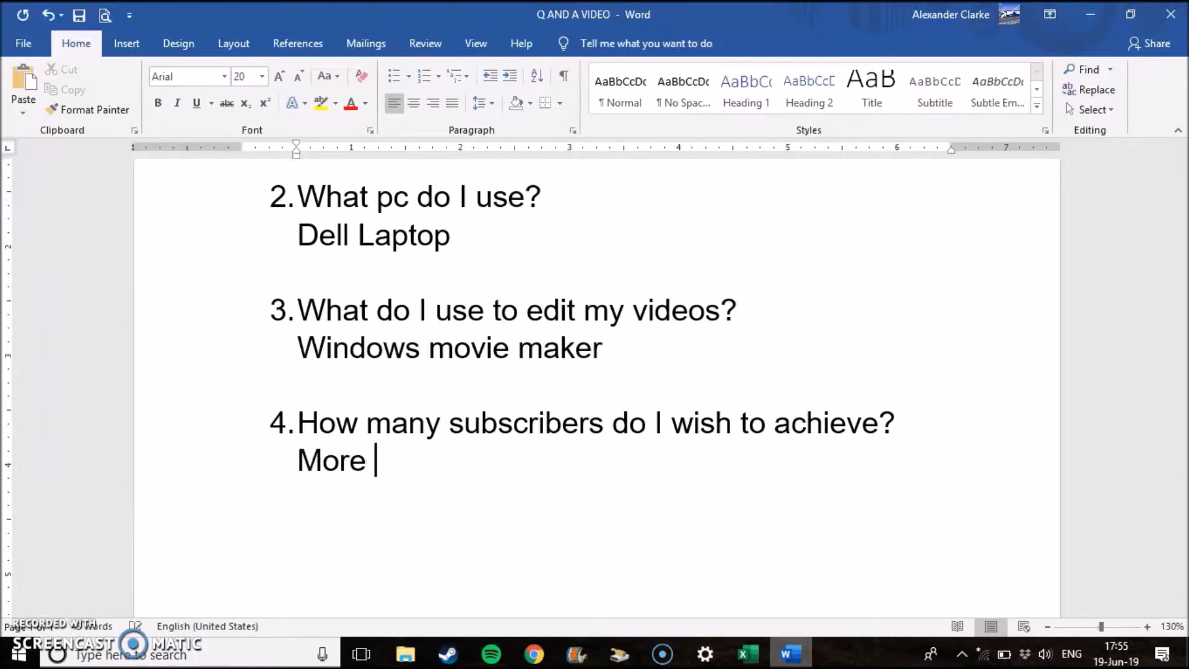
pyautogui.write('m')
pyautogui.press('BackSpace')
pyautogui.write('th')
pyautogui.write('an 100 ')
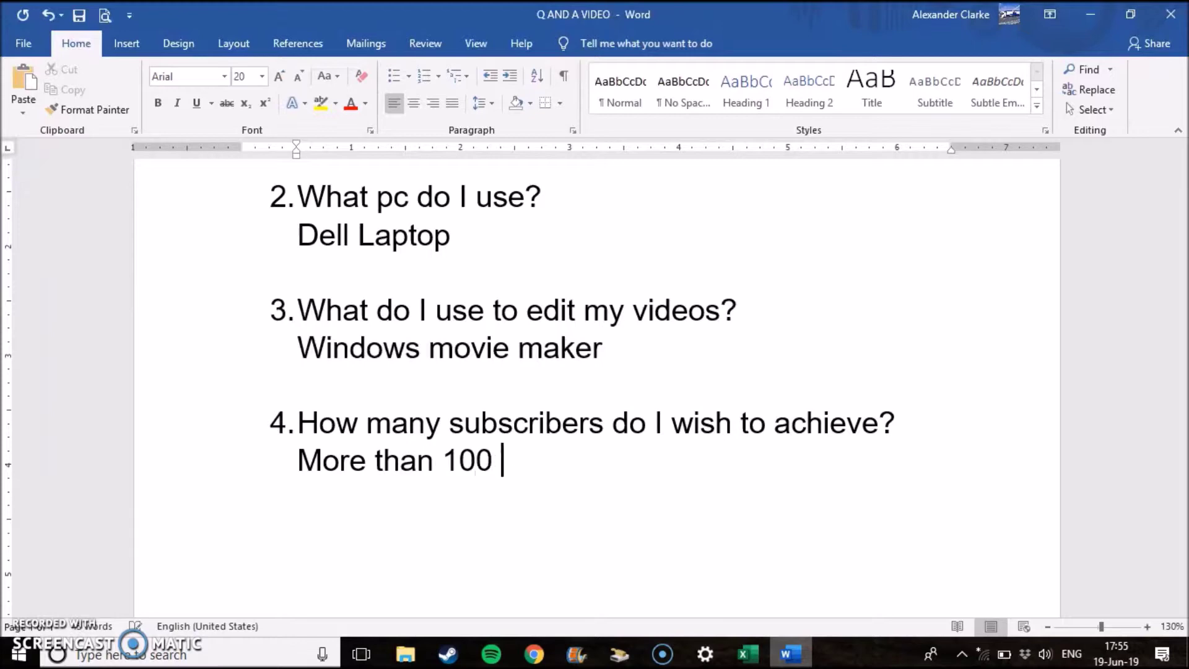
pyautogui.write('000 subs')
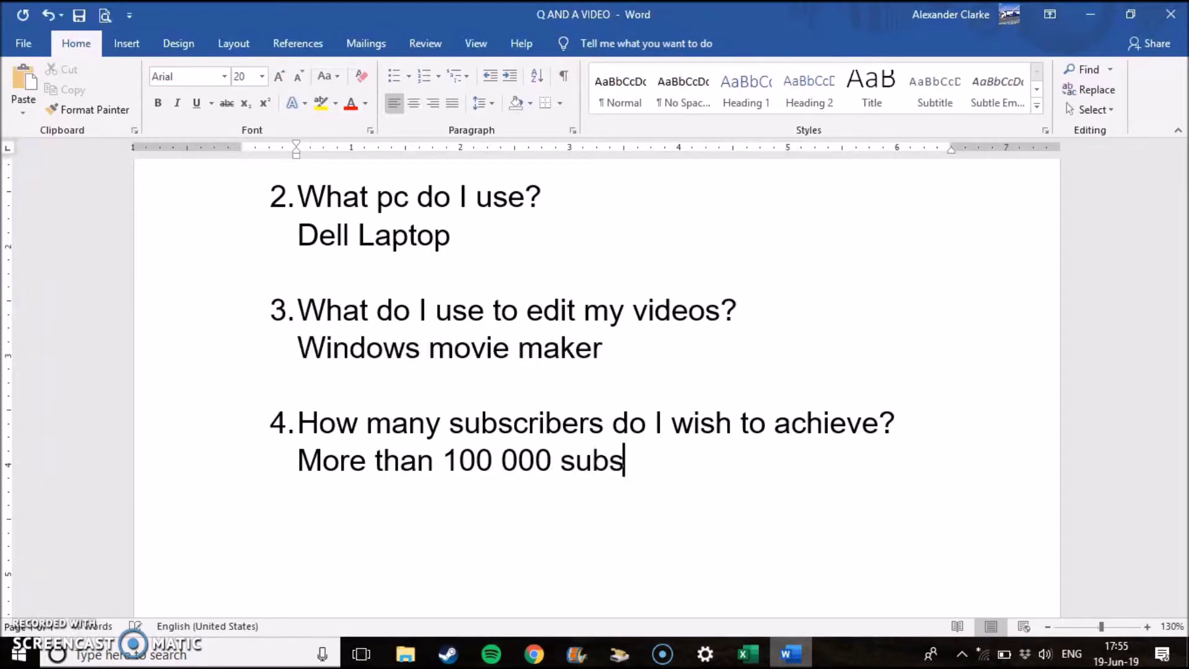
pyautogui.write('crie')
pyautogui.press('BackSpace')
pyautogui.write('bers')
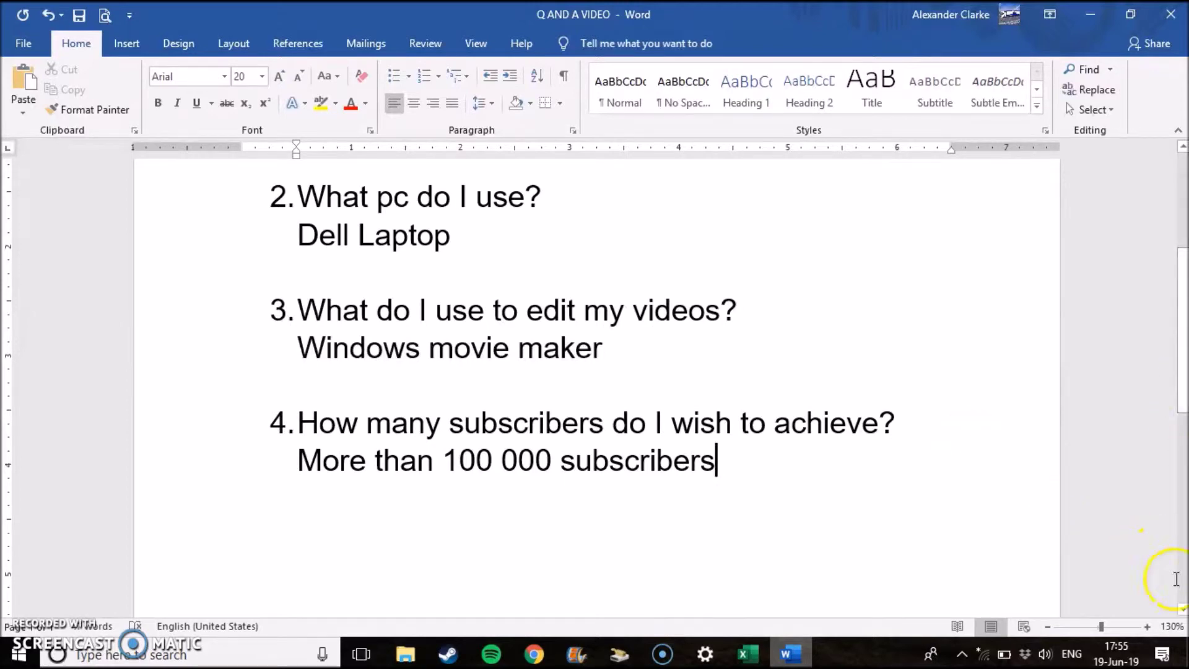
pyautogui.moveTo(1178, 338); pyautogui.dragTo(1184, 265)
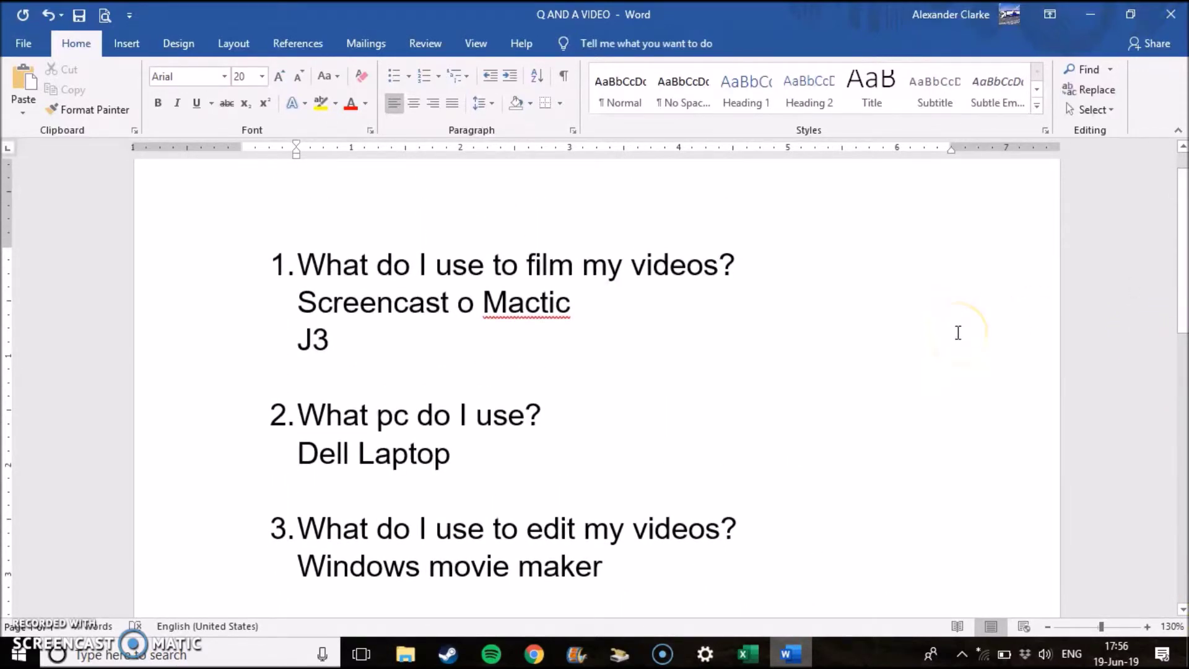